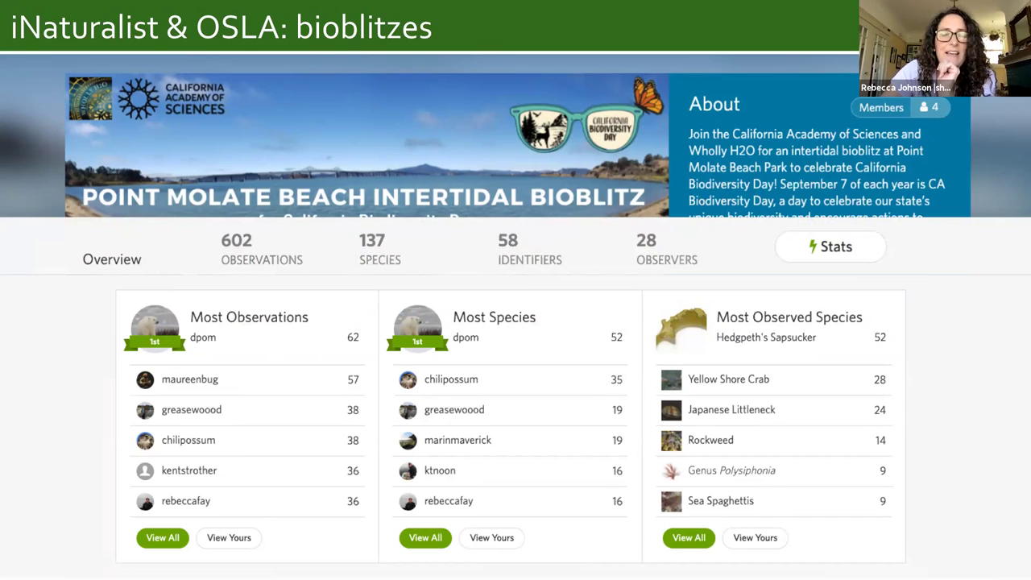
Step: Advance to the demonstration slide, exit the slideshow and switch to the iNaturalist home page
key(Right)
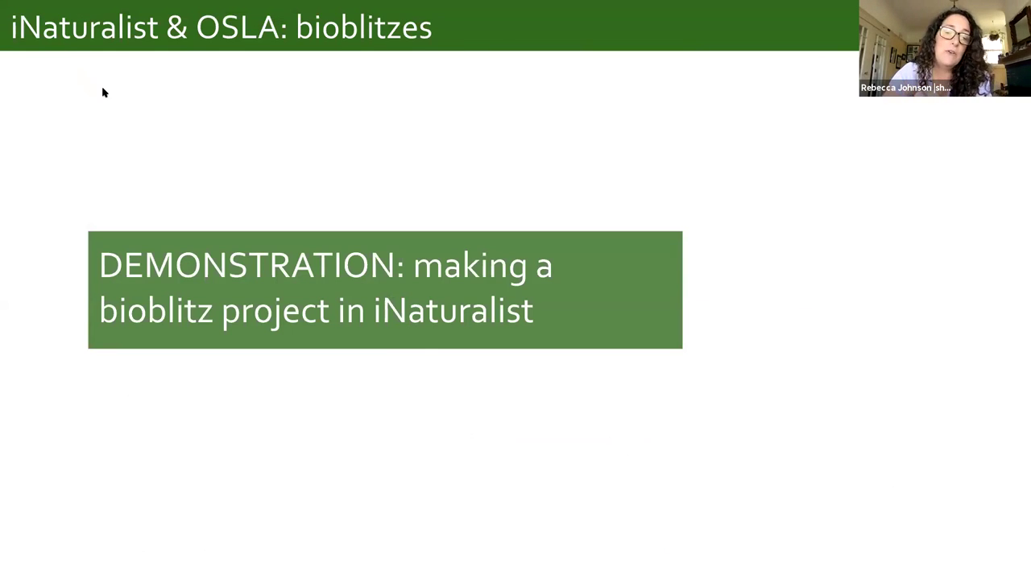
key(Escape)
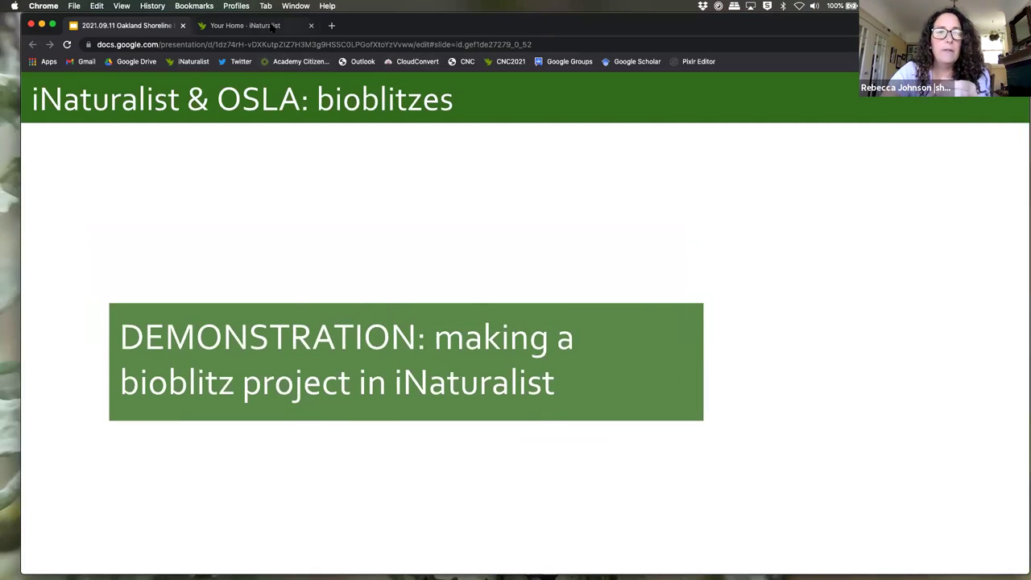
click(272, 27)
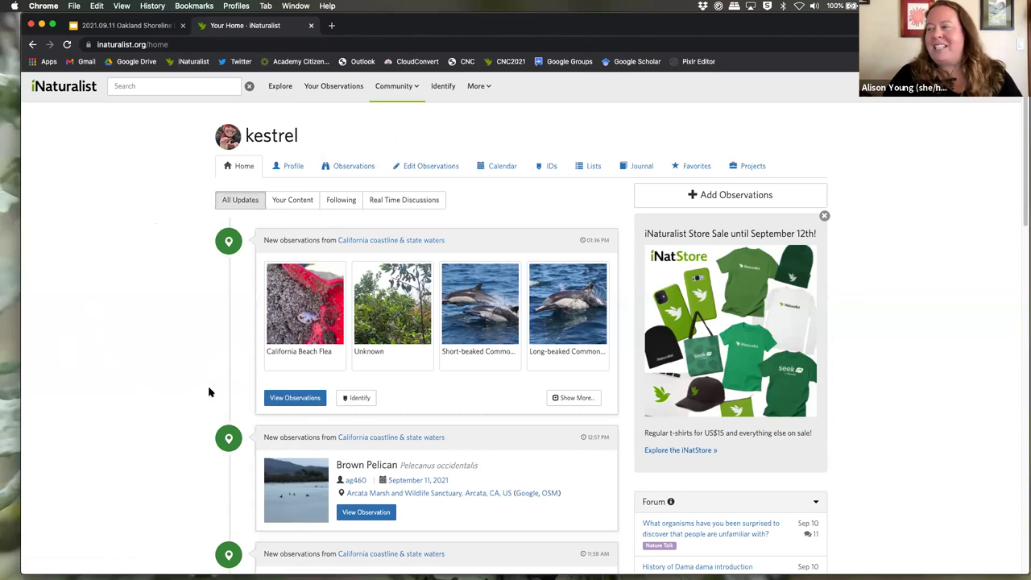
Step: Start a new project from the community's Projects page, choosing the Collection project type
scroll(244, 455, down, 4)
scroll(244, 455, up, 4)
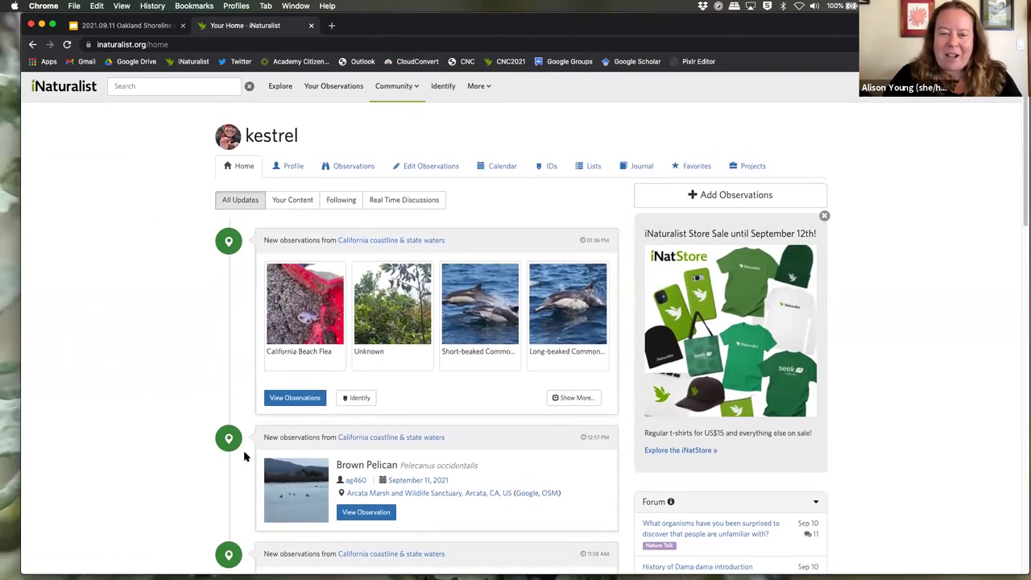
mouse_move(395, 86)
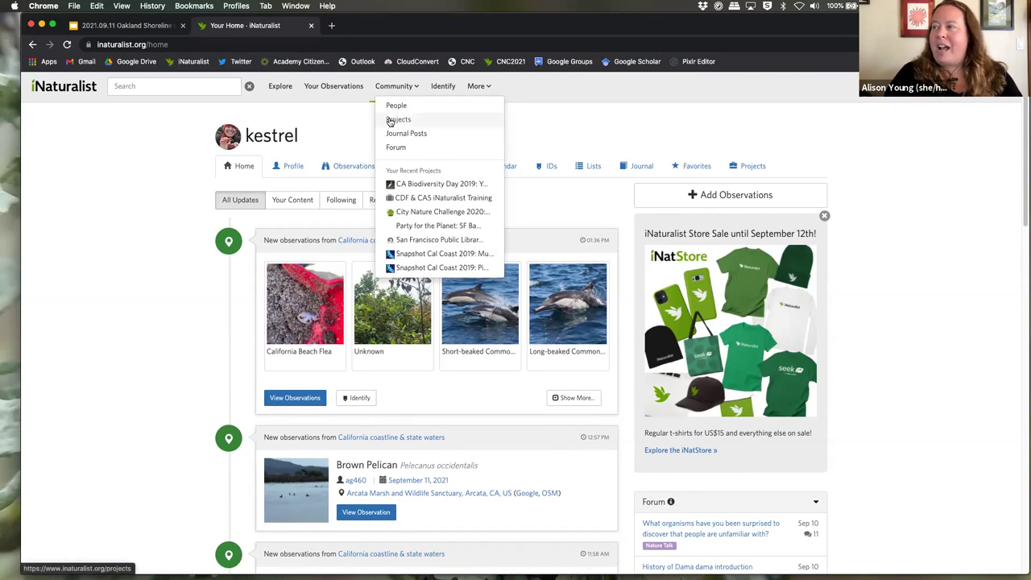
click(394, 119)
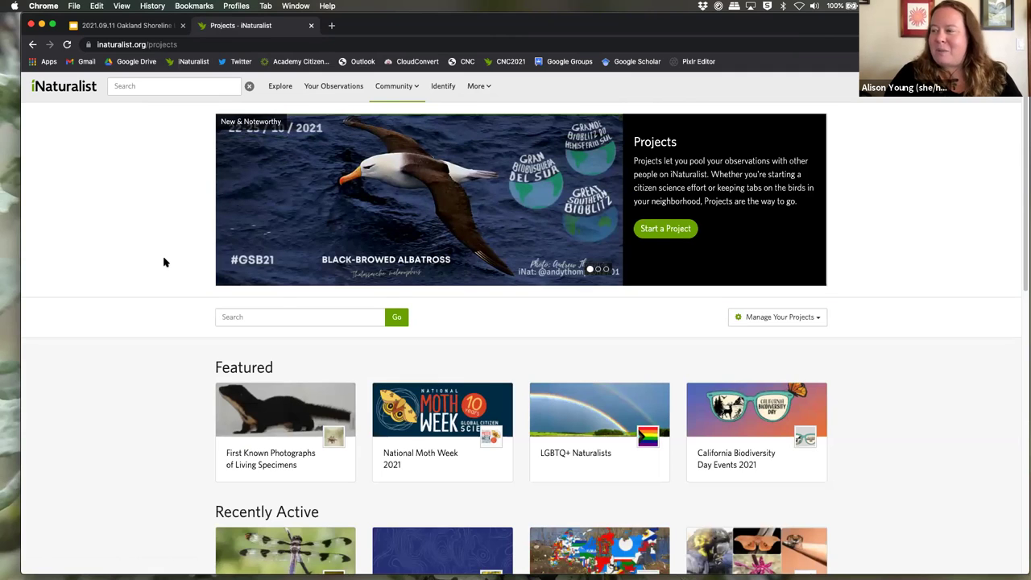
click(665, 231)
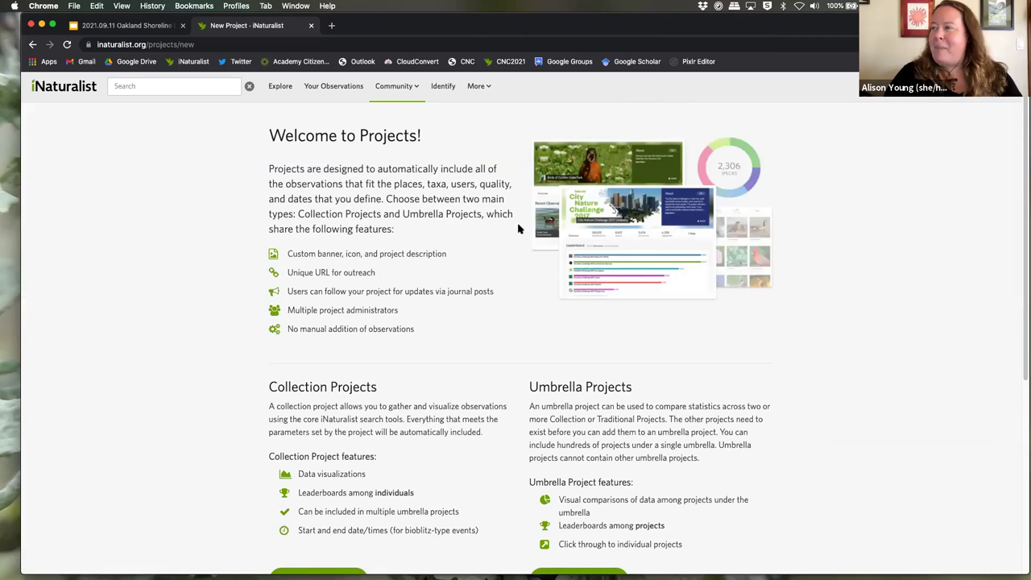
scroll(194, 284, down, 4)
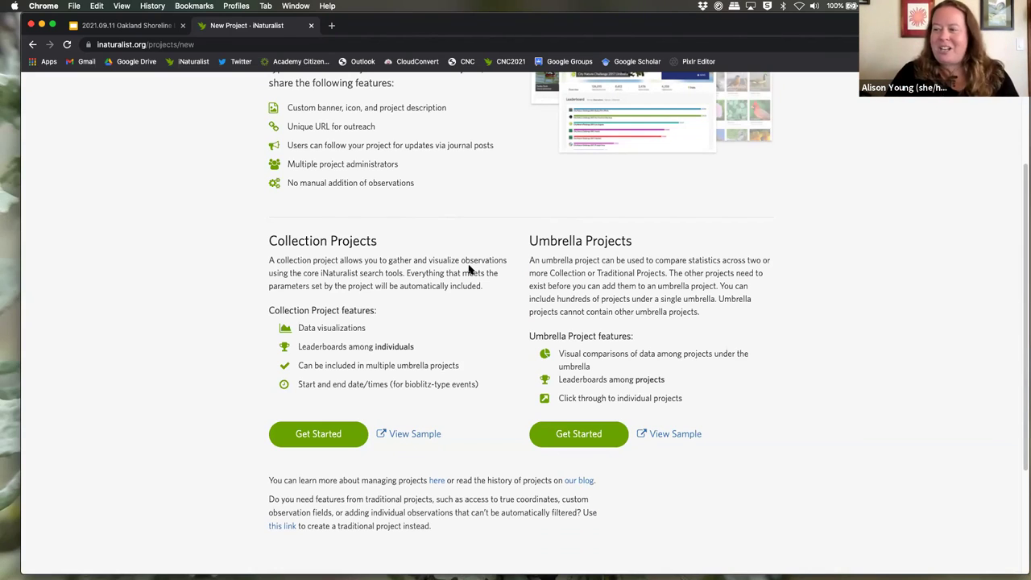
click(299, 435)
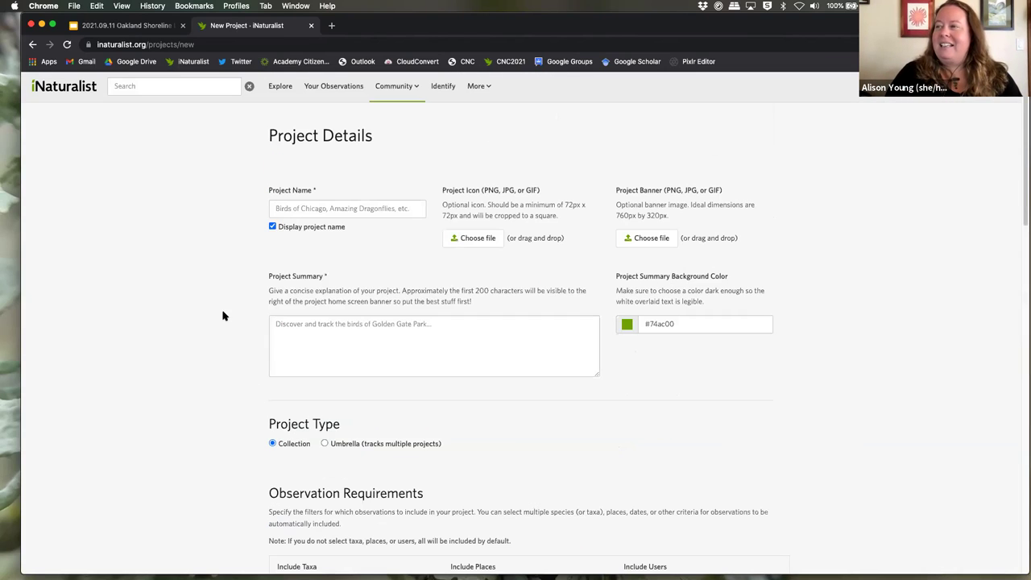
Step: Name the project "OSLA: MLK Shoreline Park"
click(285, 211)
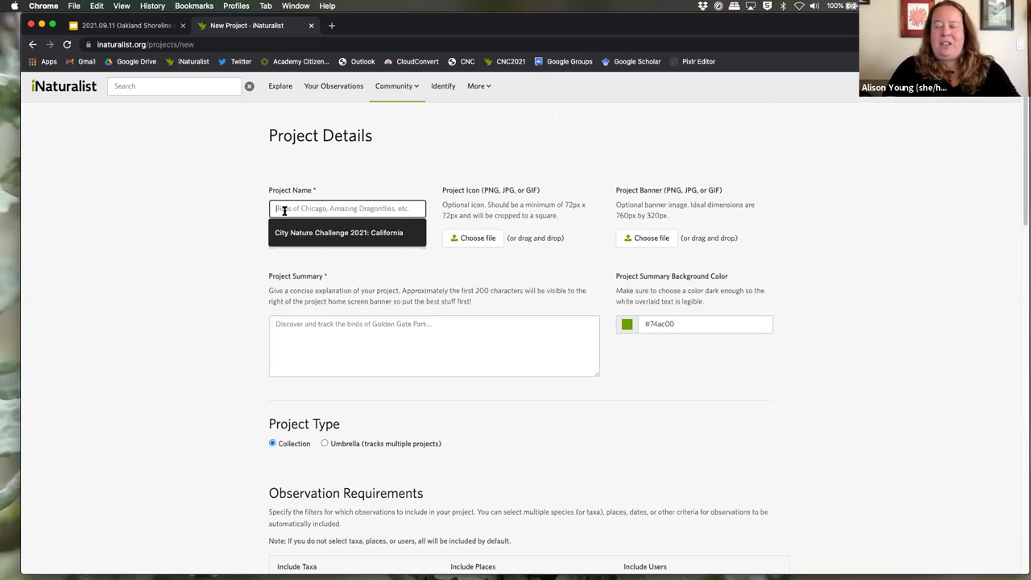
text(C)
key(BackSpace)
text(OSL)
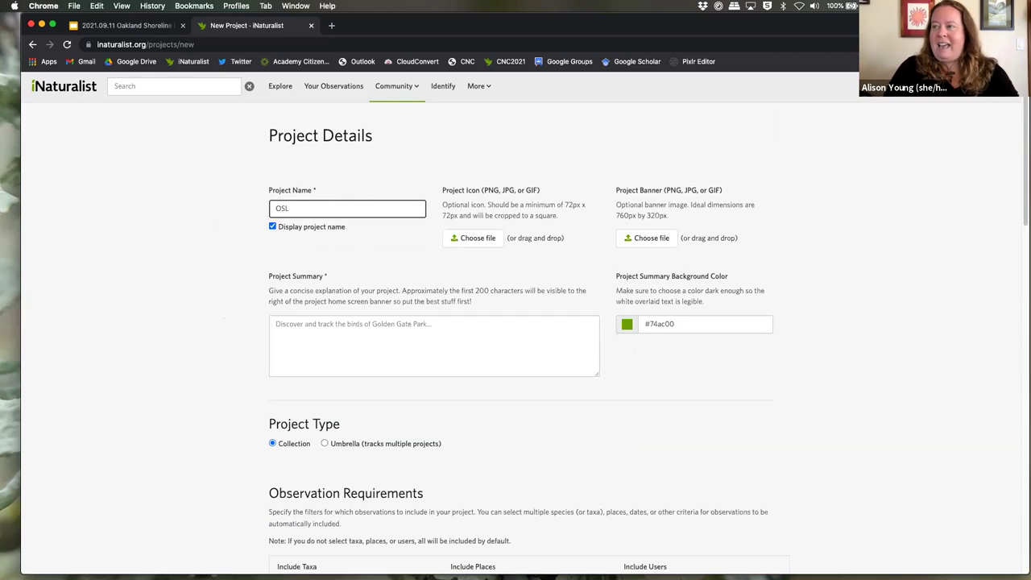
text(A)
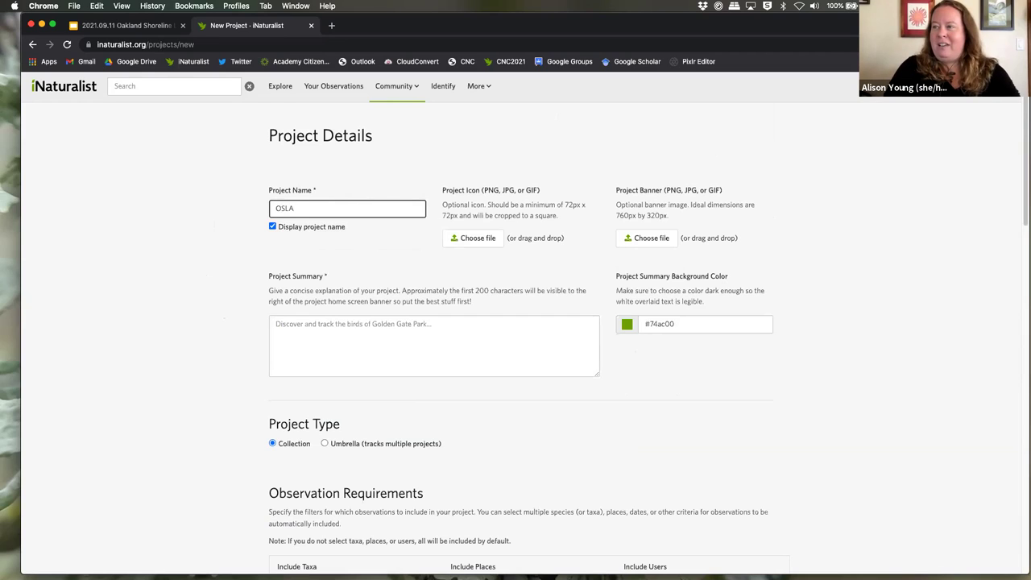
text(: MLK S)
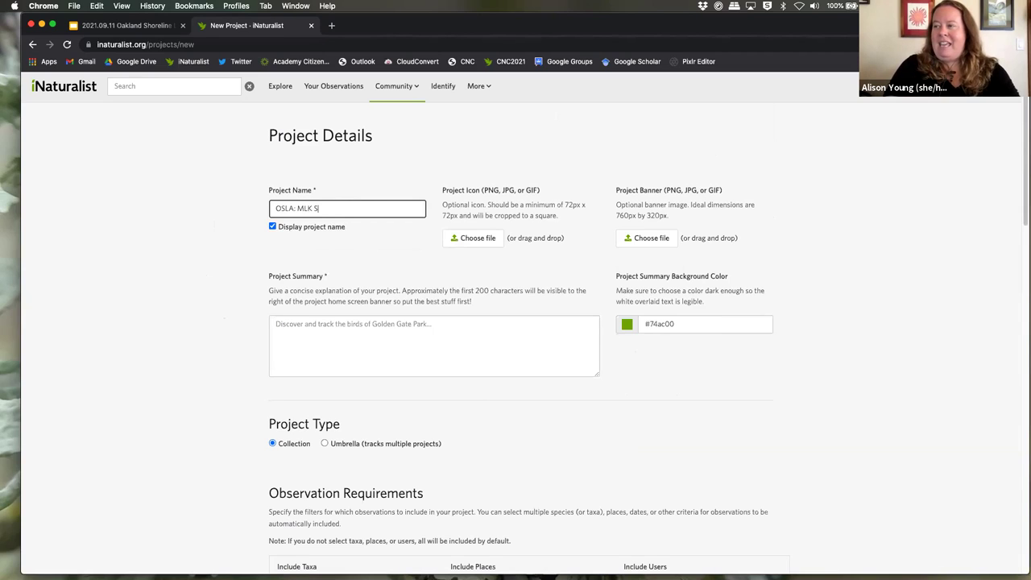
text(horeline Park)
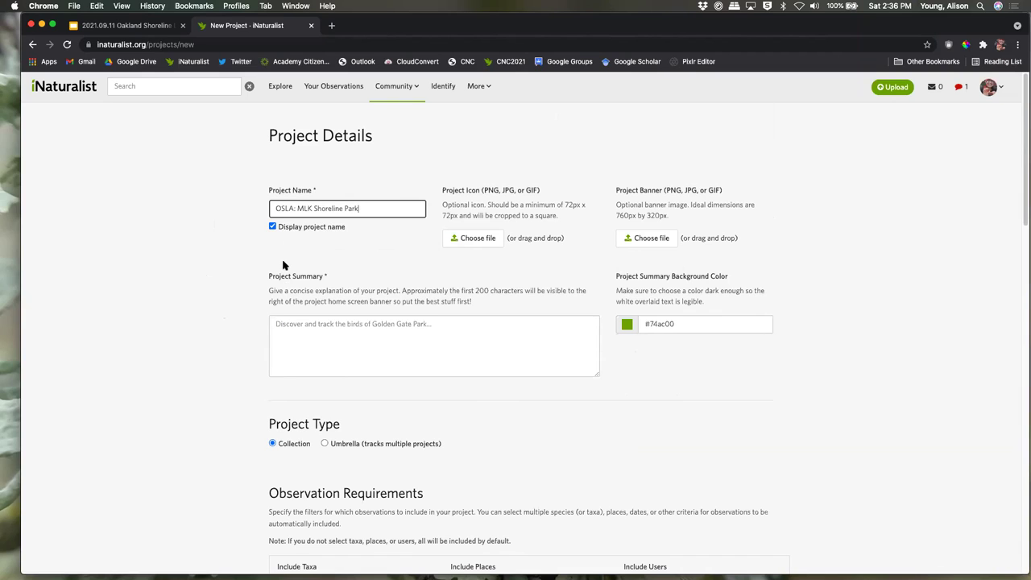
Step: Enter the project summary "OSLA is heading to MLK Shoreline Park on Sept 25, 2021 - let's see what we can find!"
scroll(370, 265, down, 1)
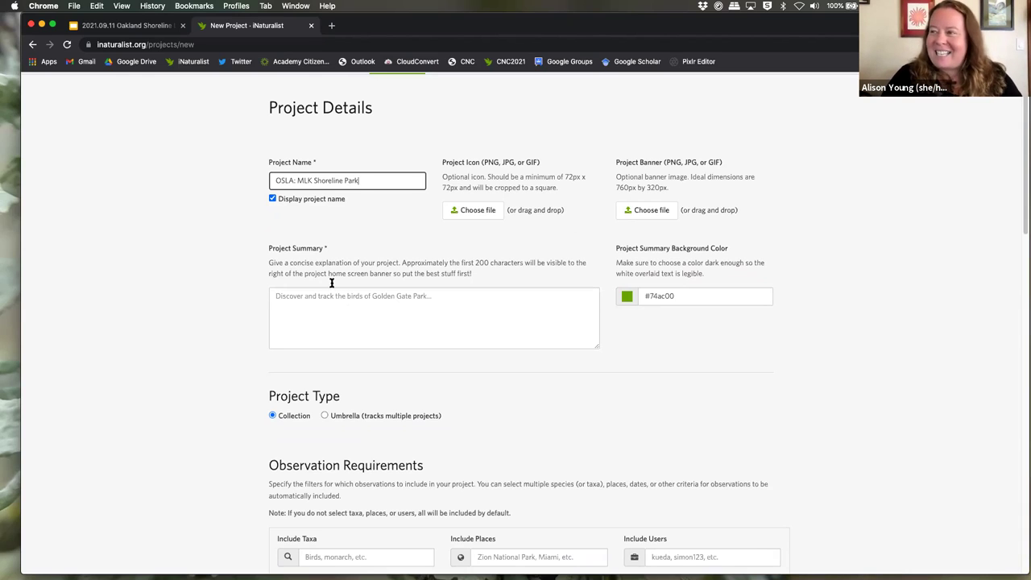
click(291, 300)
text(OSLA is heading to MLK Shoreline Park on Sep)
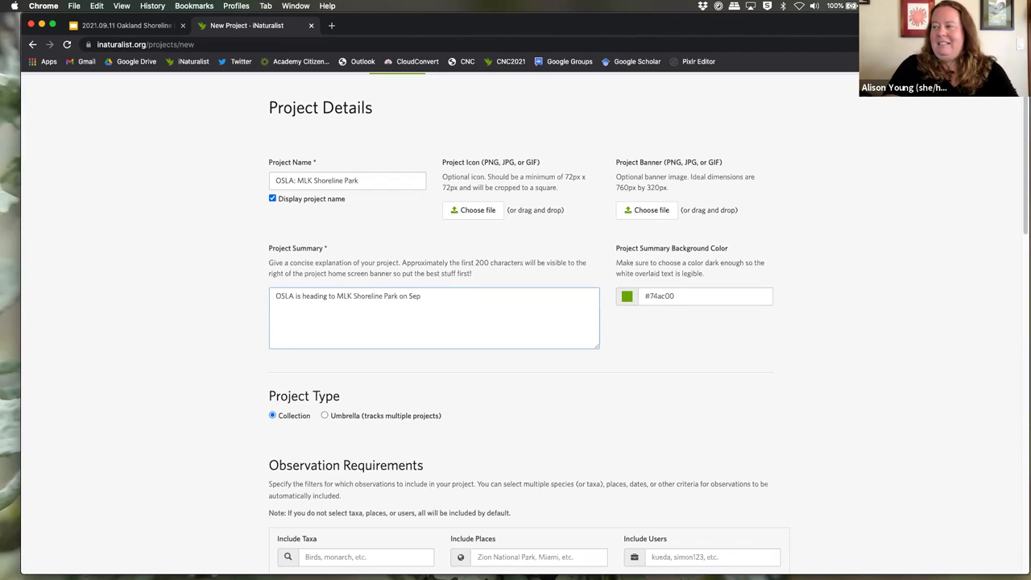
text(t 25,)
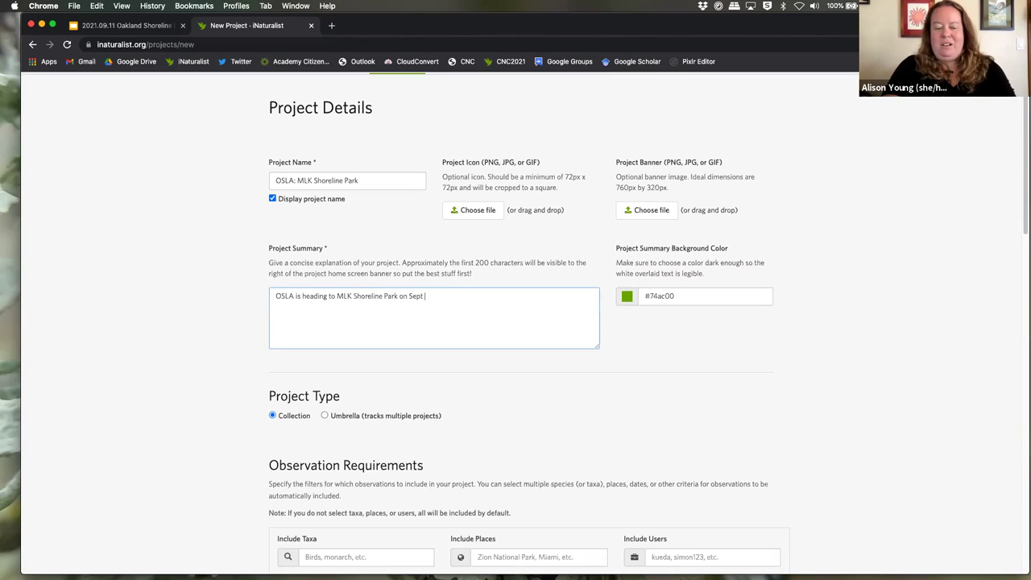
text(1)
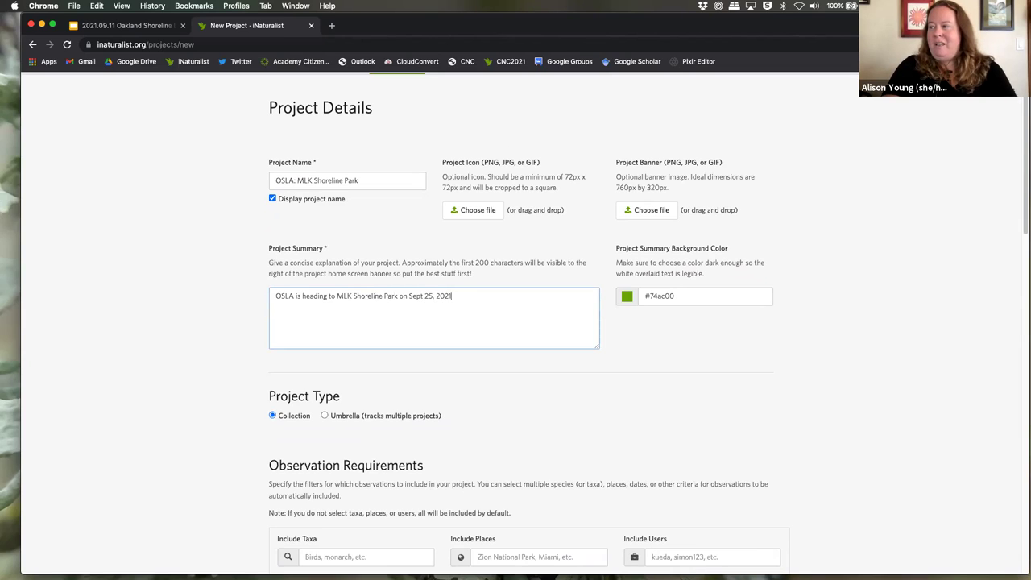
text( - let's see)
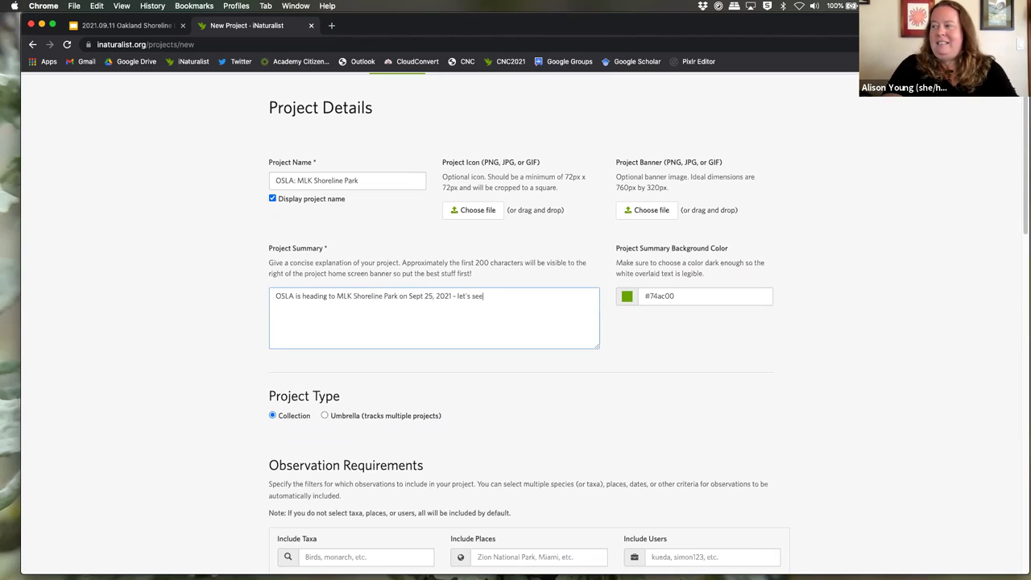
text( what we can find!)
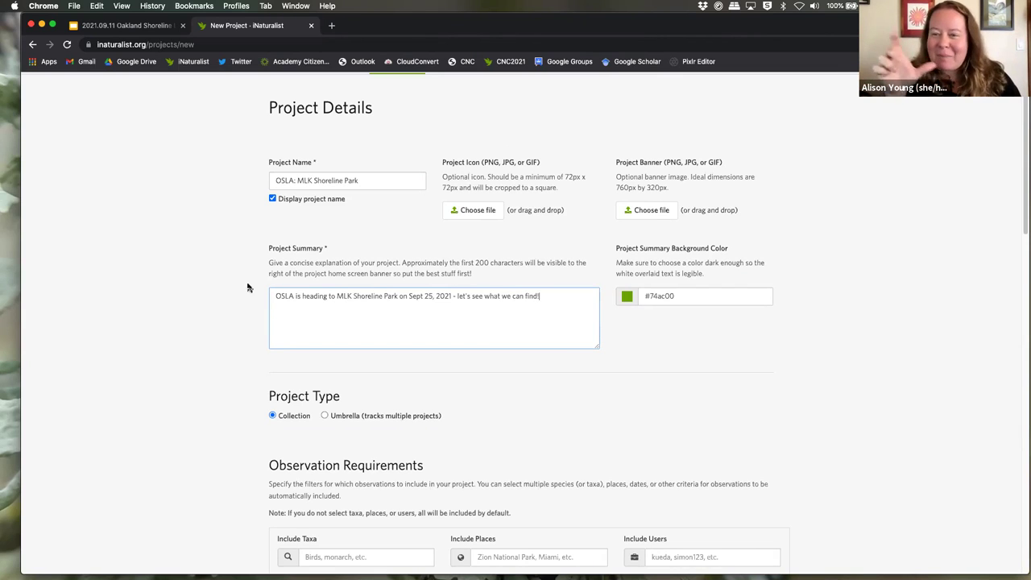
Step: Add Martin Luther King Jr. Regional Shoreline, Oakland, CA, US as an included place in the observation requirements
scroll(215, 327, down, 4)
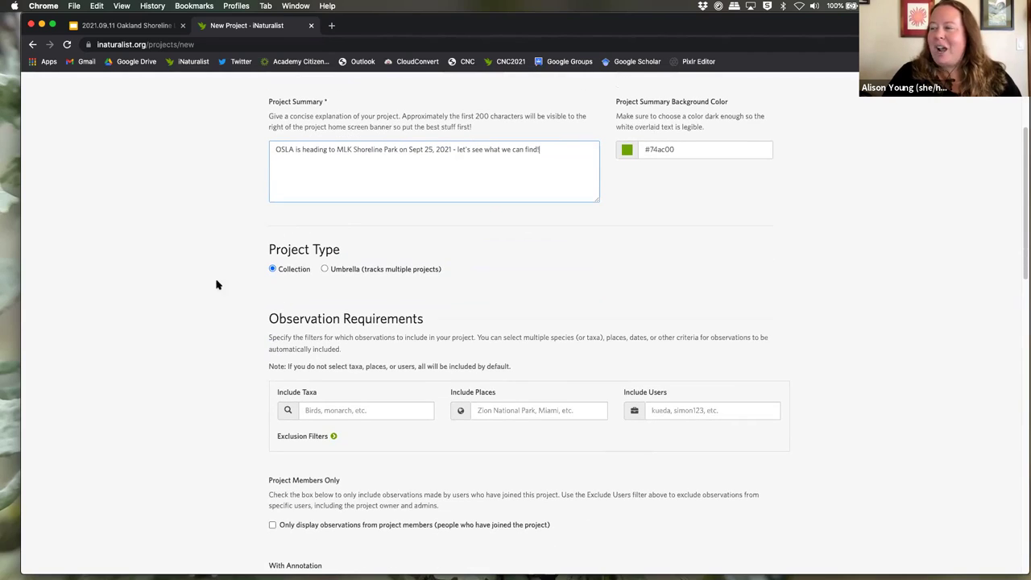
scroll(214, 285, down, 2)
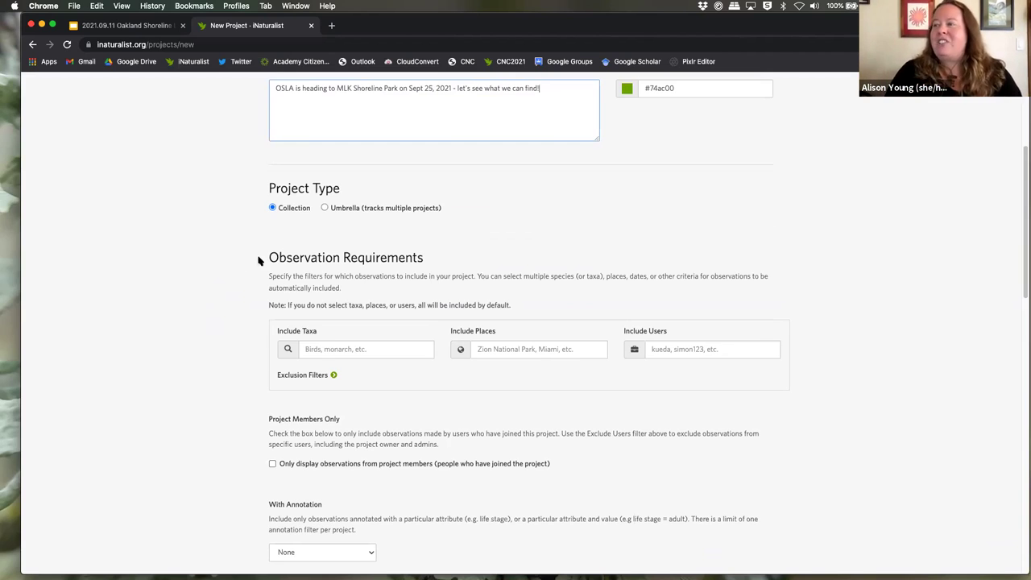
scroll(269, 272, down, 1)
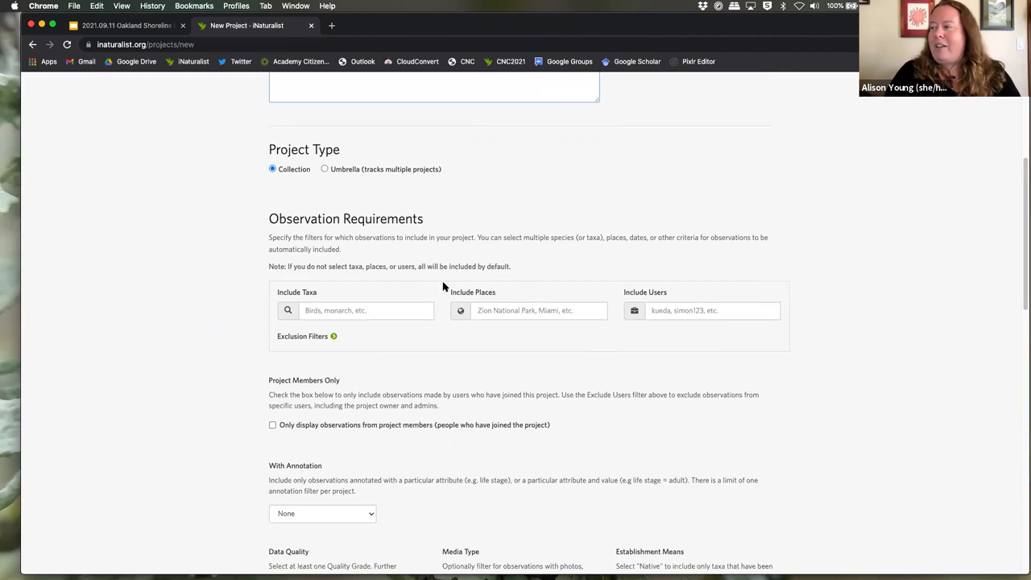
scroll(488, 281, down, 2)
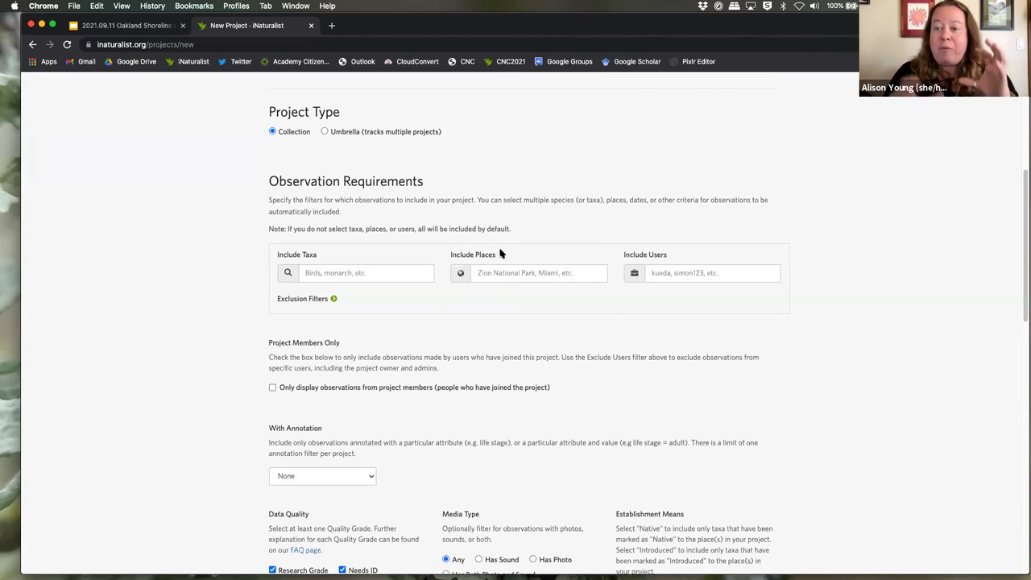
click(494, 273)
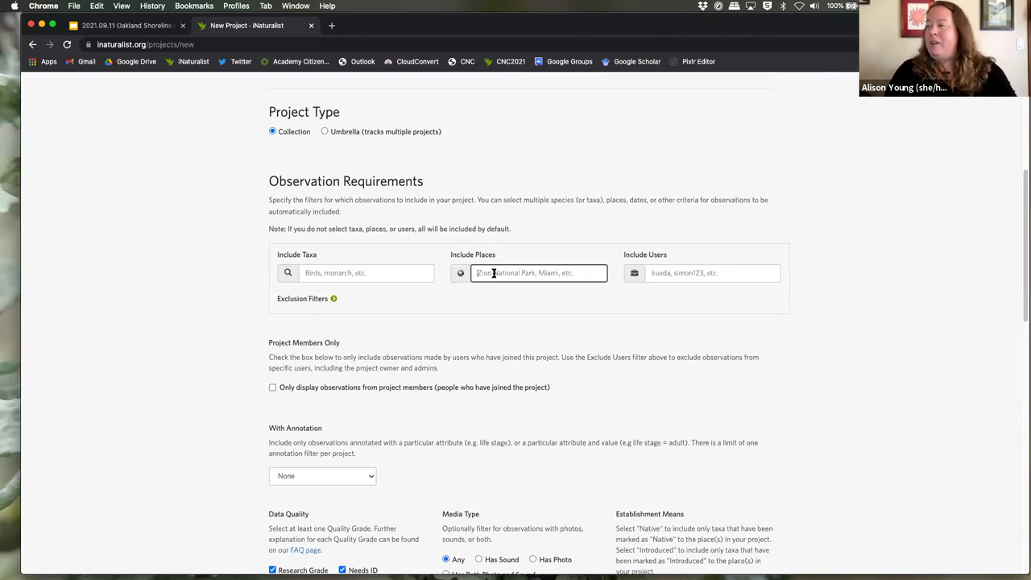
text(Martin)
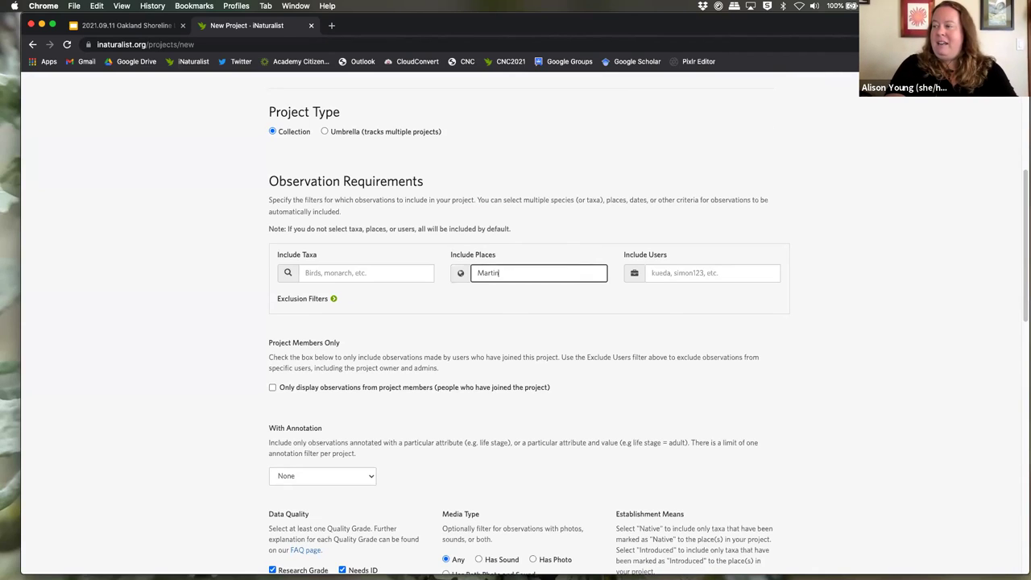
text( Luther)
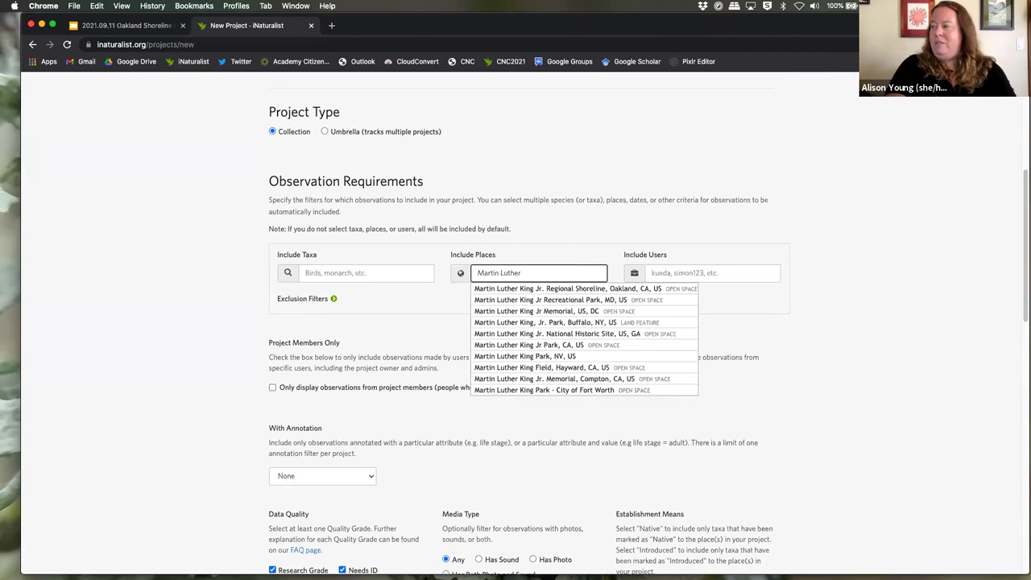
click(512, 289)
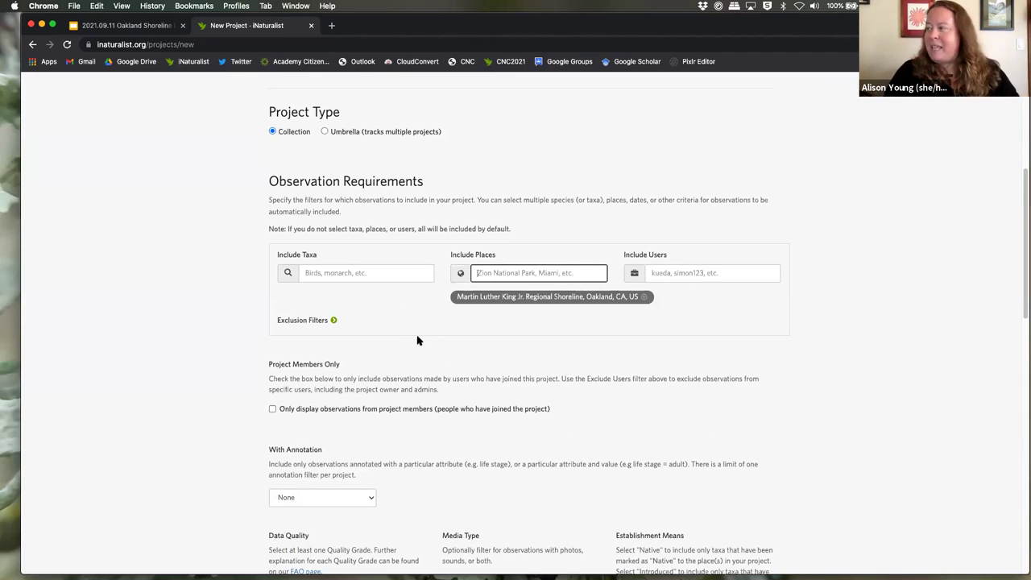
Step: Restrict the project's observation requirements to the exact observed date 2021-09-25
scroll(683, 301, down, 2)
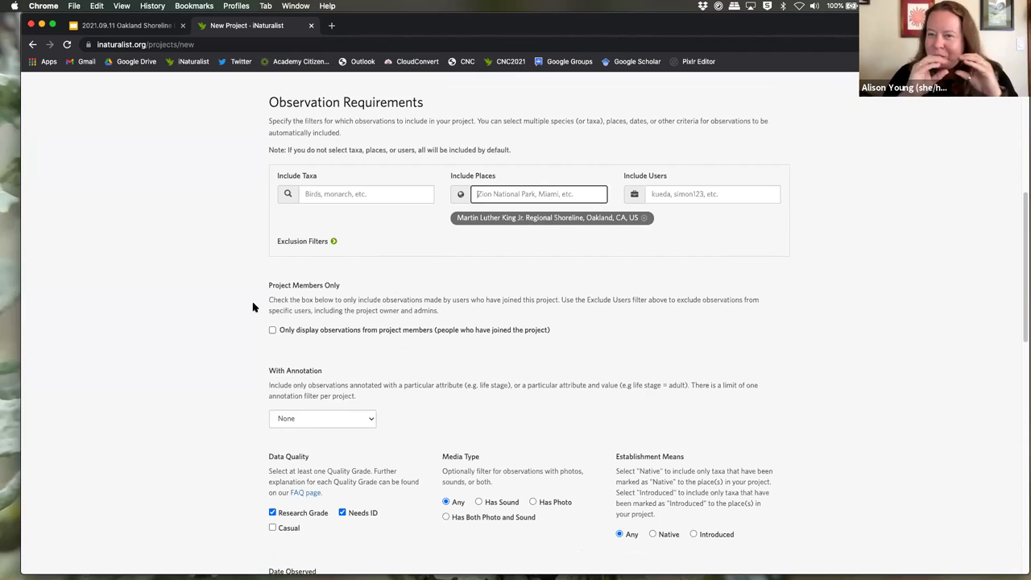
scroll(201, 331, down, 2)
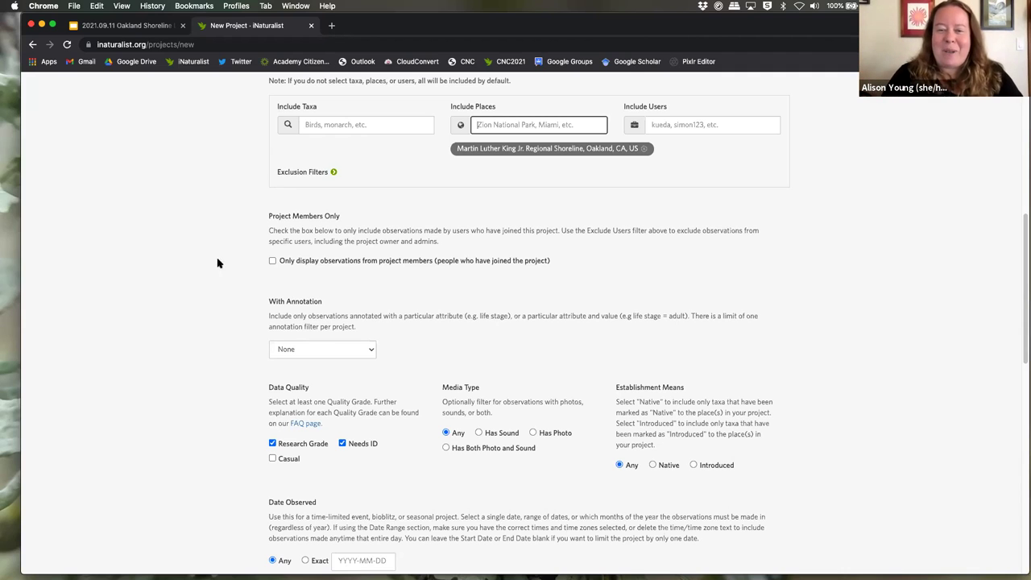
scroll(161, 306, down, 2)
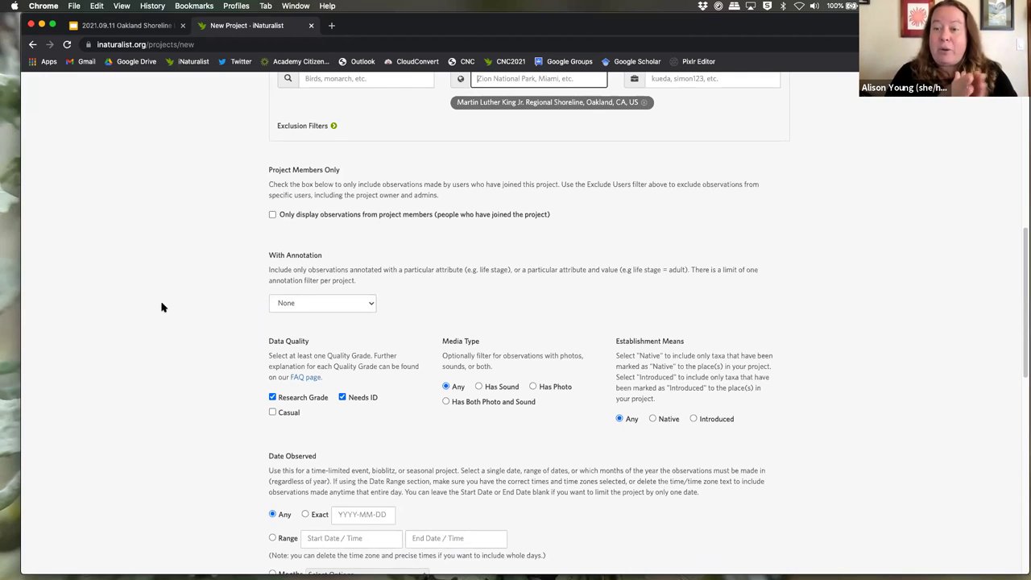
scroll(198, 293, down, 3)
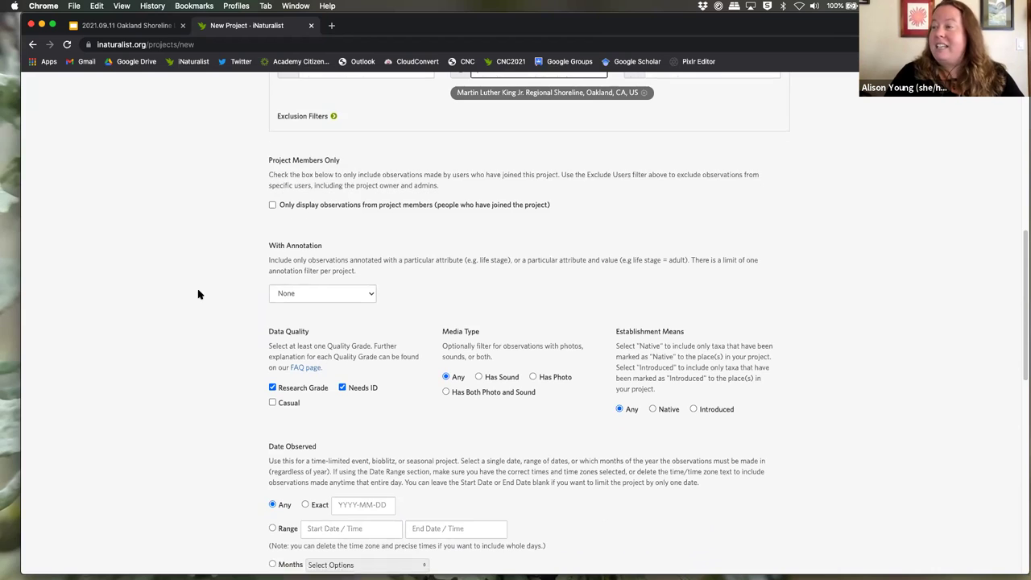
scroll(198, 293, down, 2)
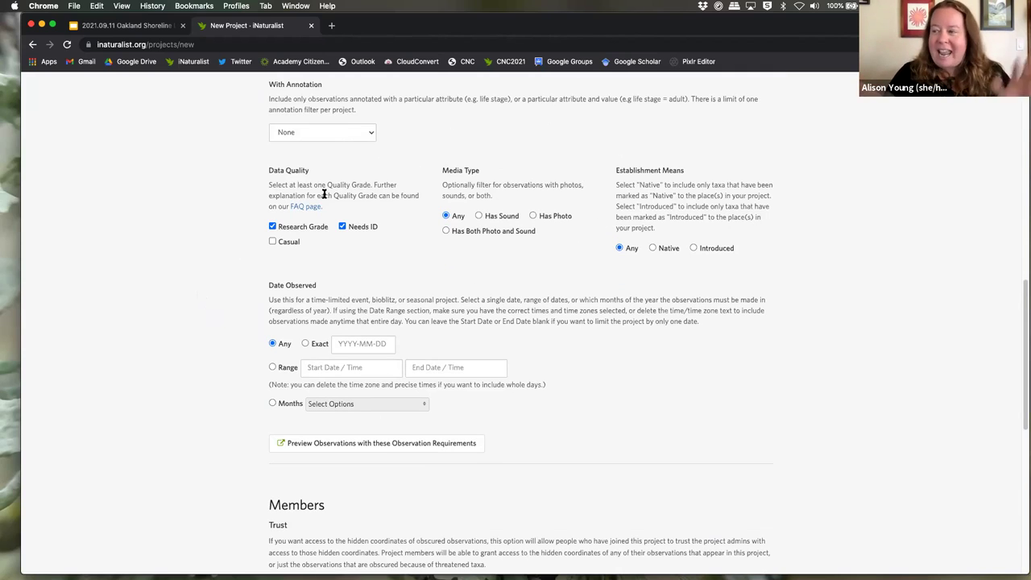
scroll(188, 231, down, 4)
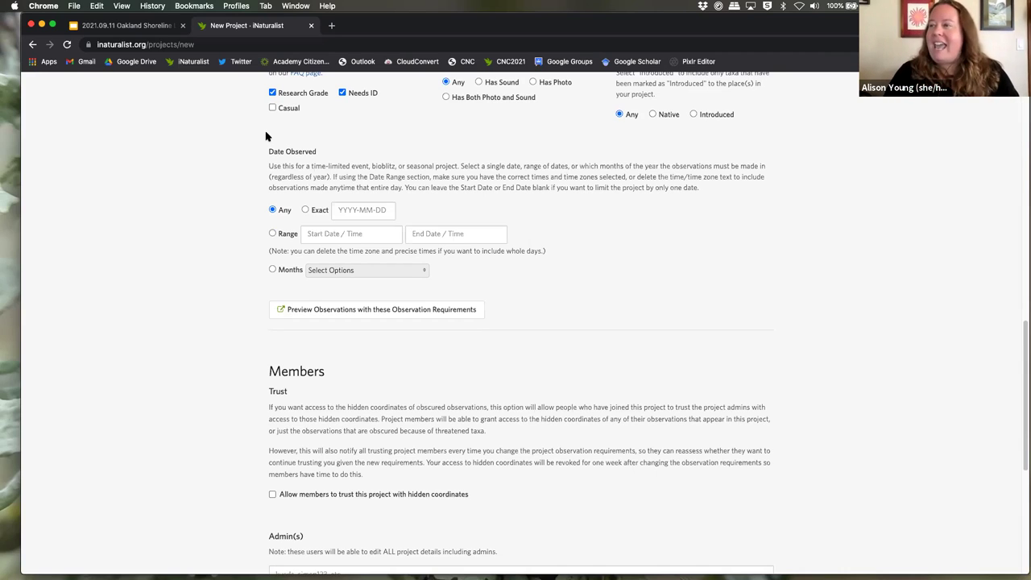
click(306, 210)
click(345, 211)
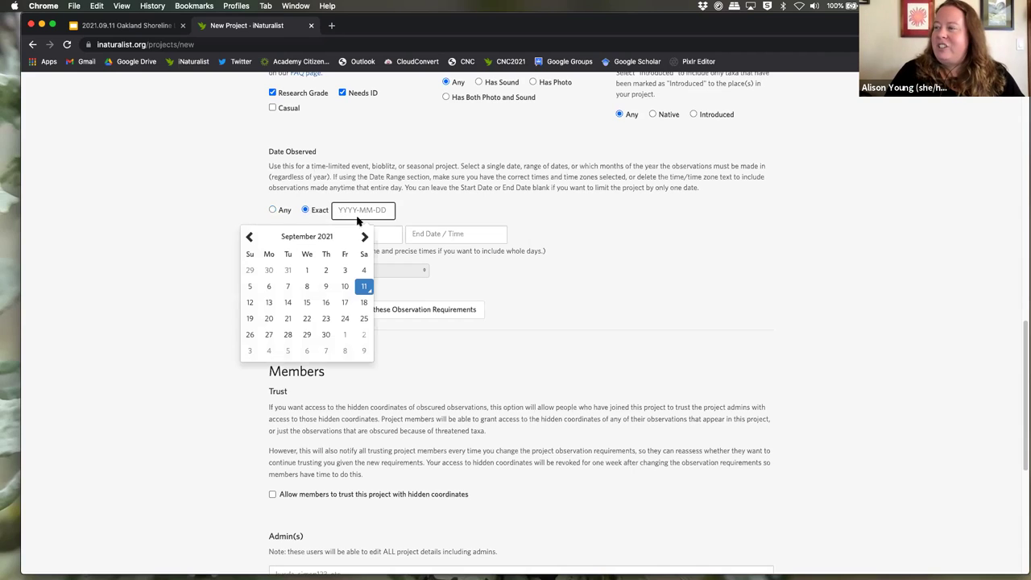
click(364, 318)
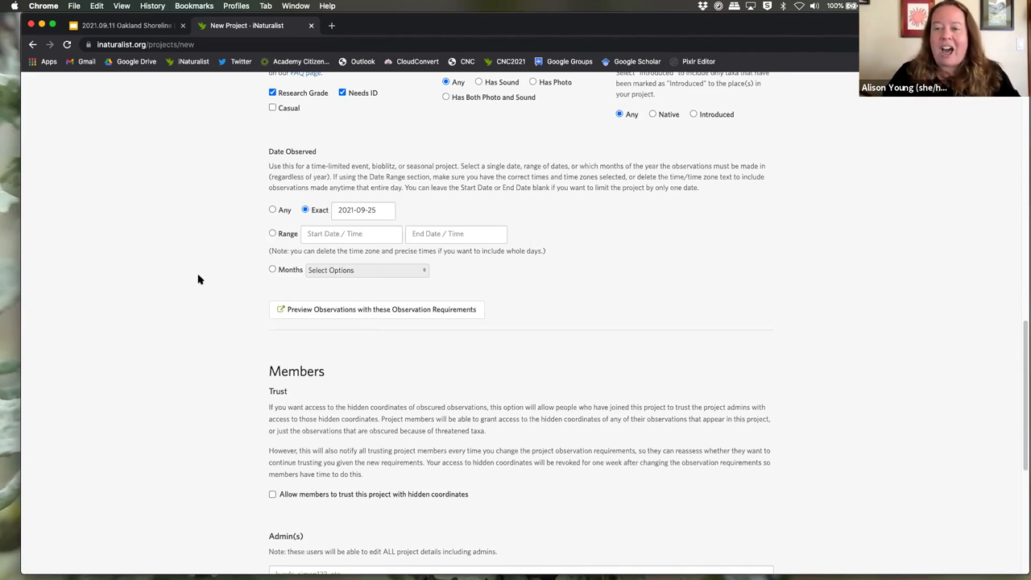
Step: Finish creating the project with the entered settings and review the requirements and map on its page
scroll(232, 334, down, 5)
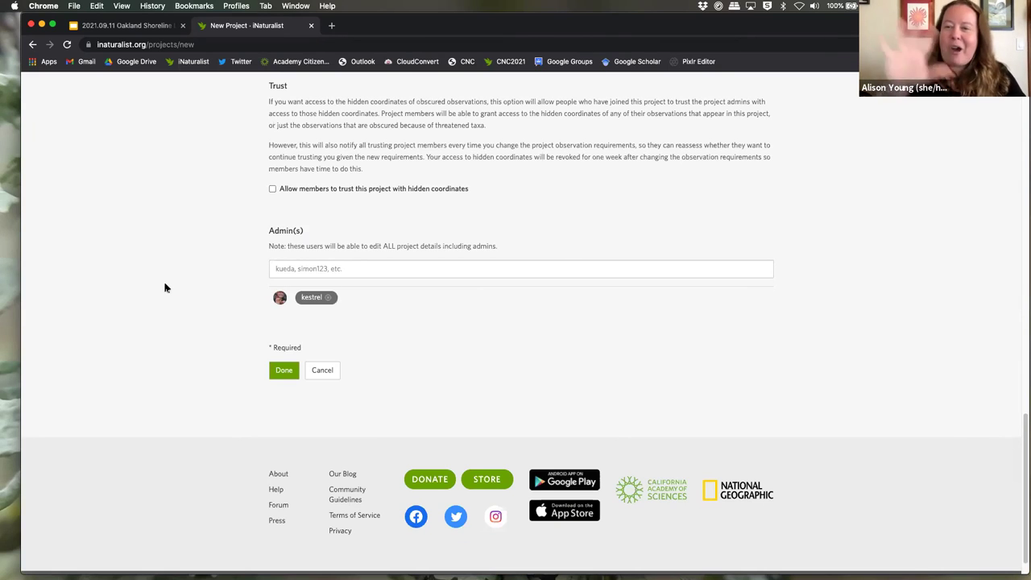
click(284, 370)
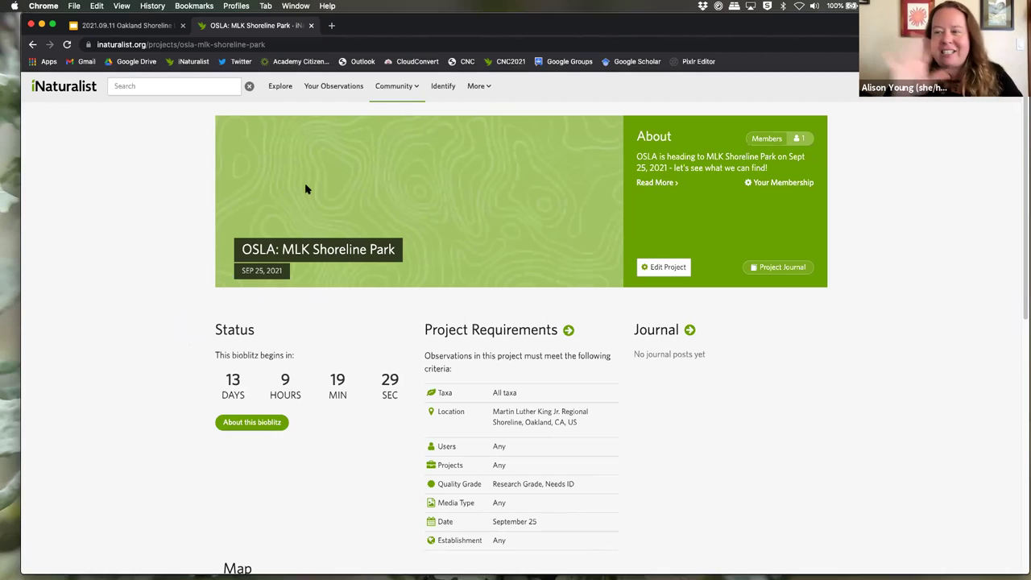
scroll(188, 225, down, 2)
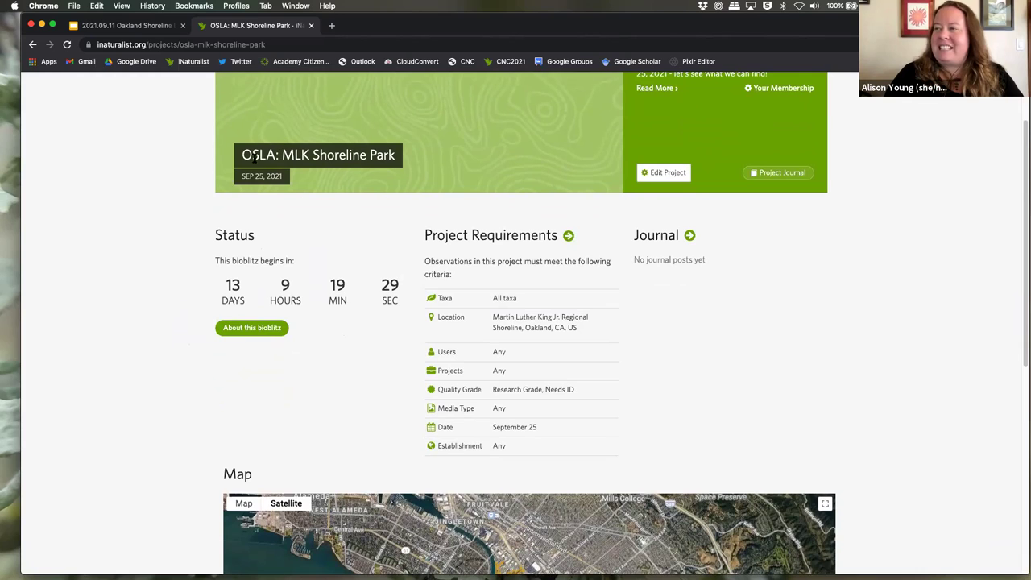
scroll(185, 226, down, 1)
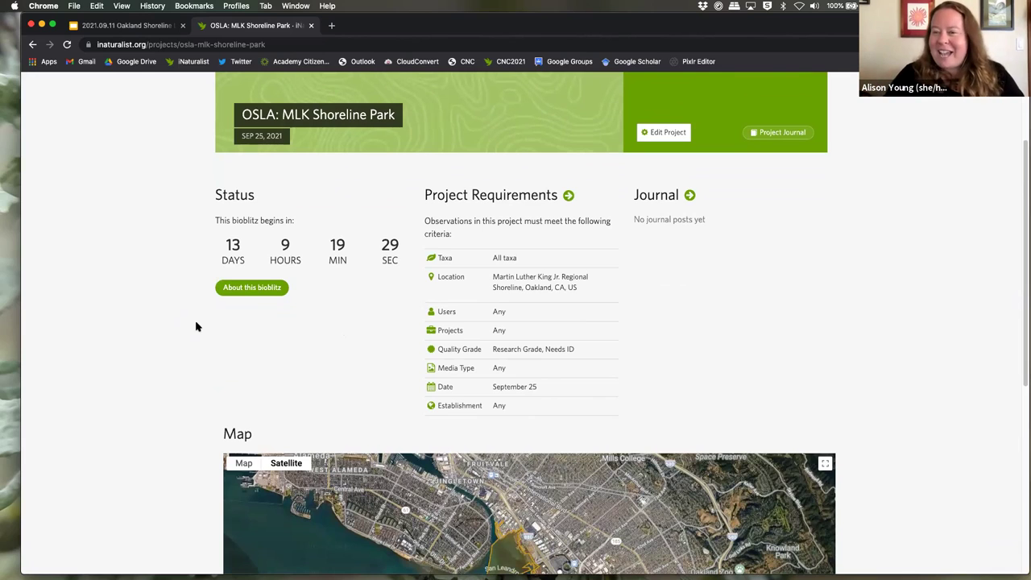
scroll(215, 305, down, 1)
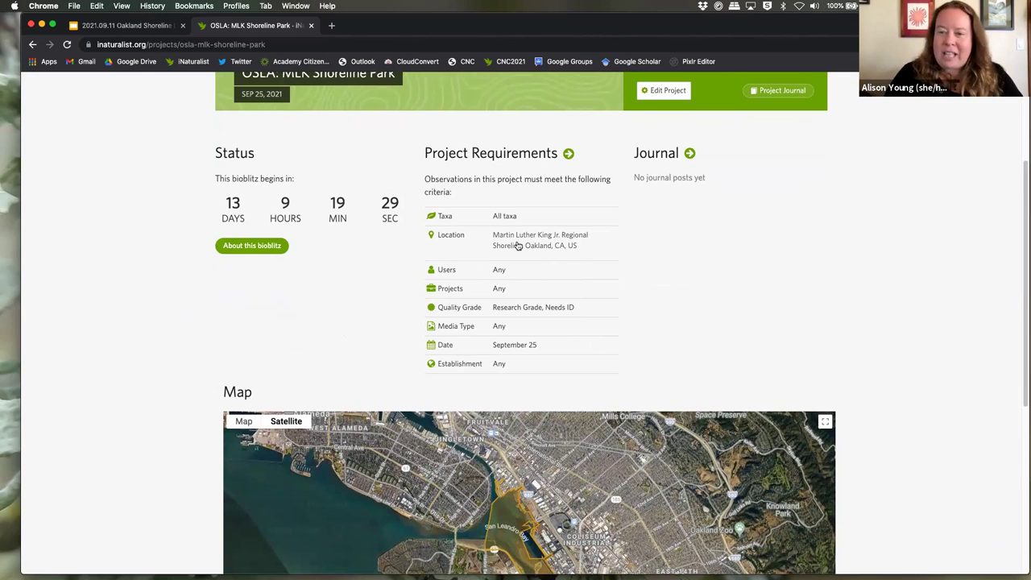
scroll(525, 257, down, 1)
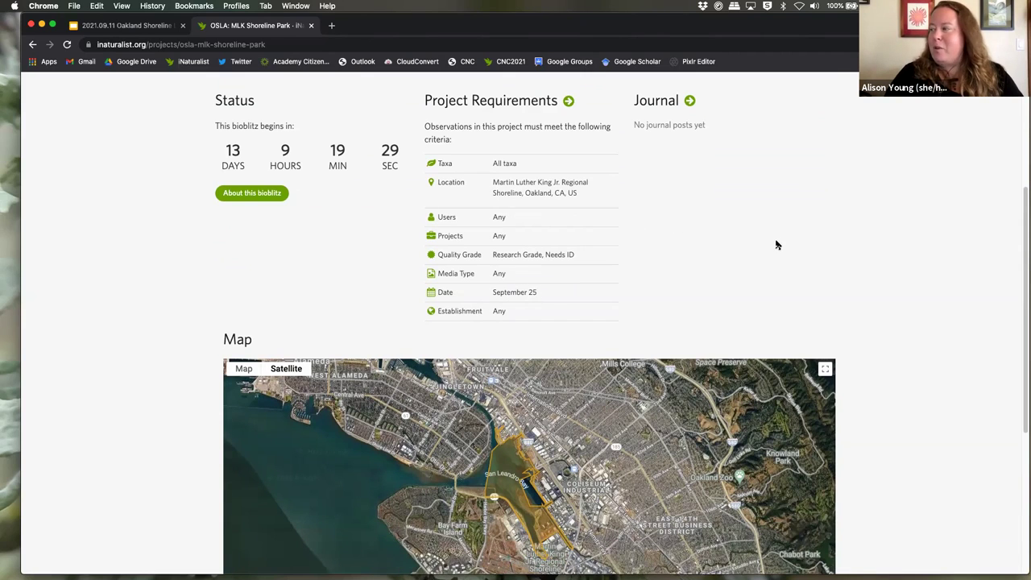
scroll(775, 241, down, 2)
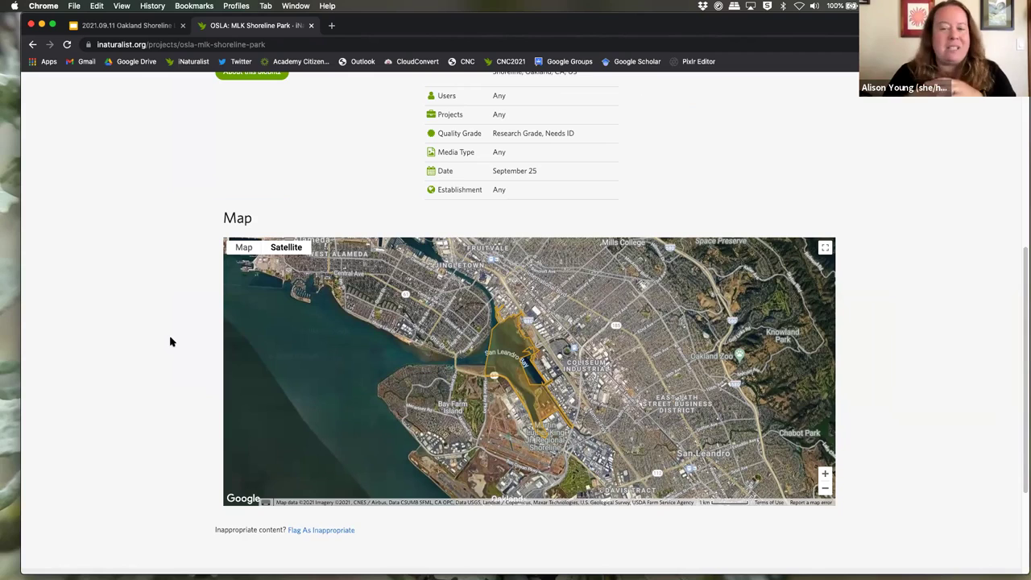
Step: Switch to the Oakland Shoreline Leadership Academy deck in Google Slides and restart the full-screen slideshow from the bioblitz demonstration slide
click(133, 26)
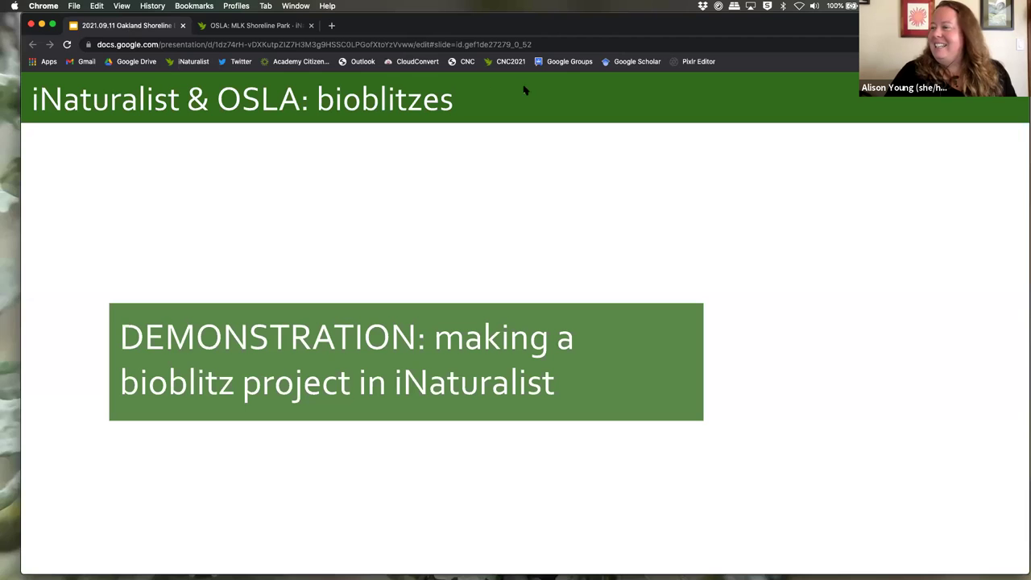
key(Escape)
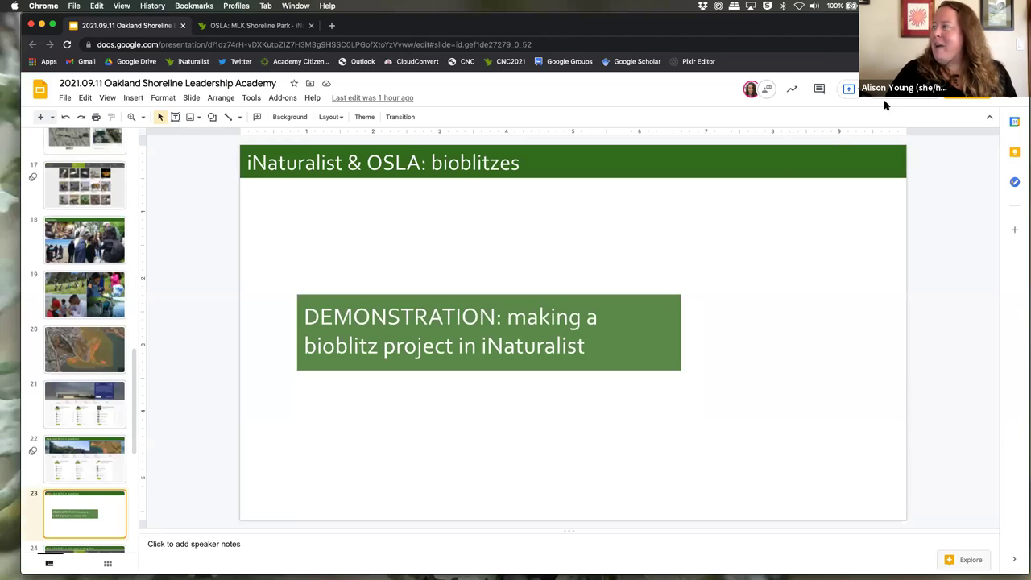
key(super+Return)
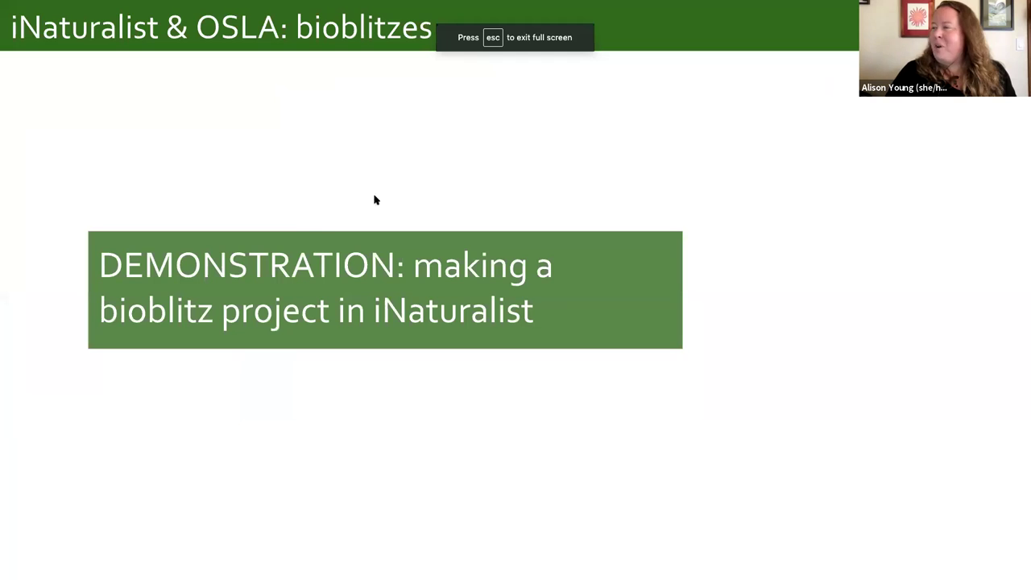